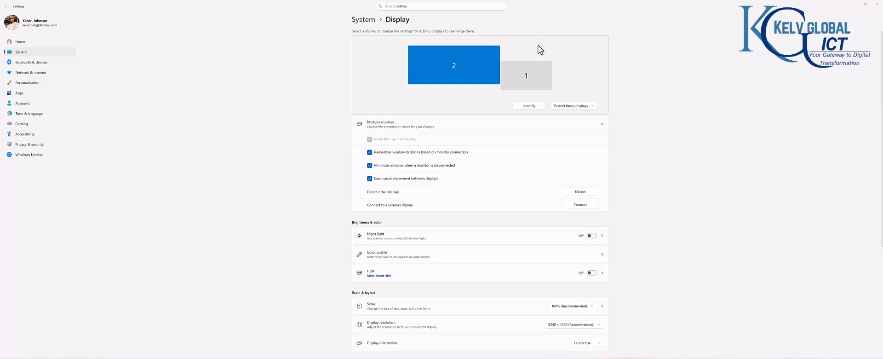
{"action": "right_click", "coordinate": [478, 358]}
{"action": "left_click", "coordinate": [473, 333]}
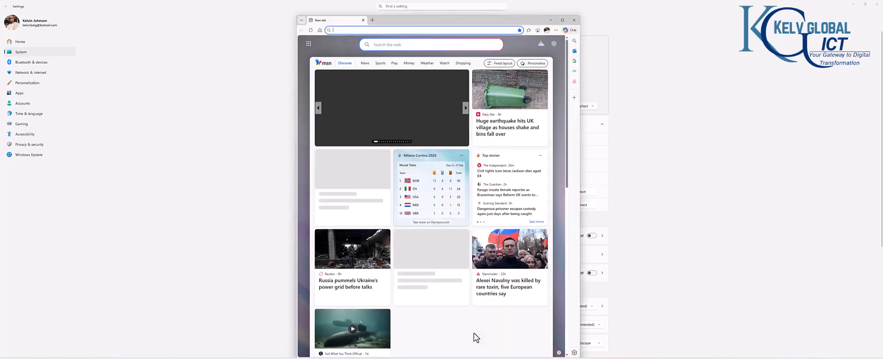
{"action": "left_click", "coordinate": [565, 17]}
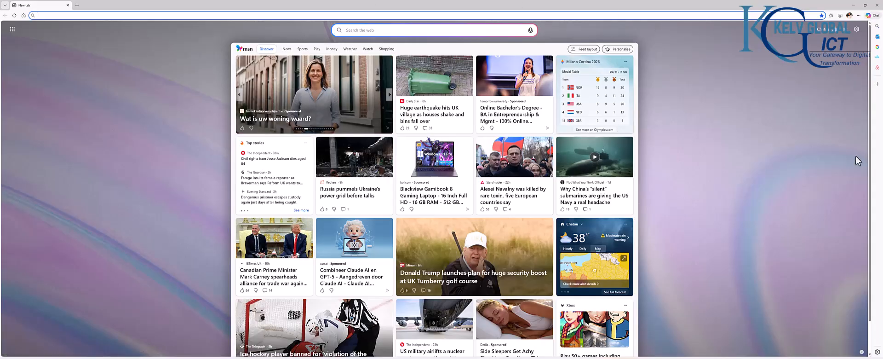
{"action": "left_click", "coordinate": [877, 4]}
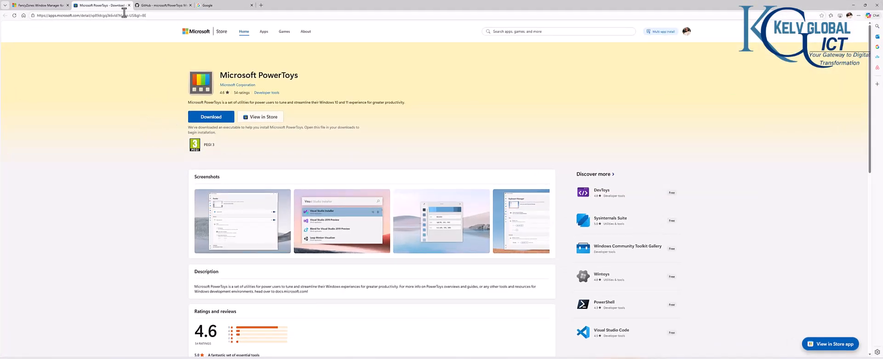
Step: Review the FancyZones documentation, the Microsoft PowerToys store page and the installation options on the PowerToys GitHub page
{"action": "left_click", "coordinate": [56, 6]}
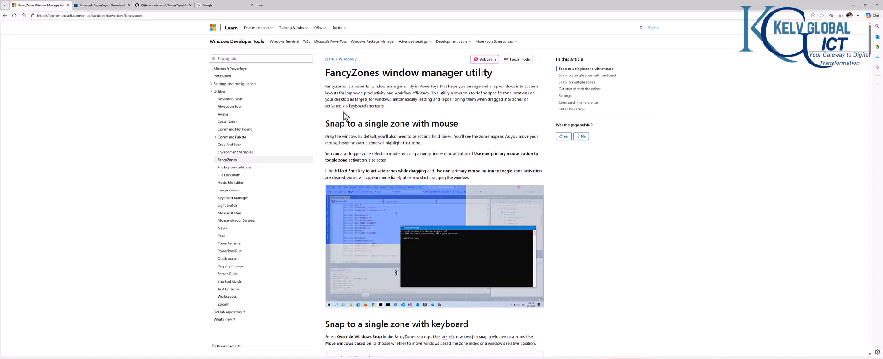
{"action": "left_click", "coordinate": [102, 6]}
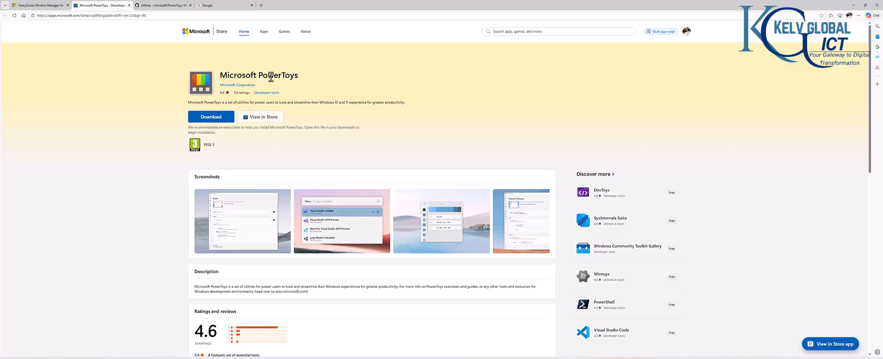
{"action": "left_click", "coordinate": [163, 6]}
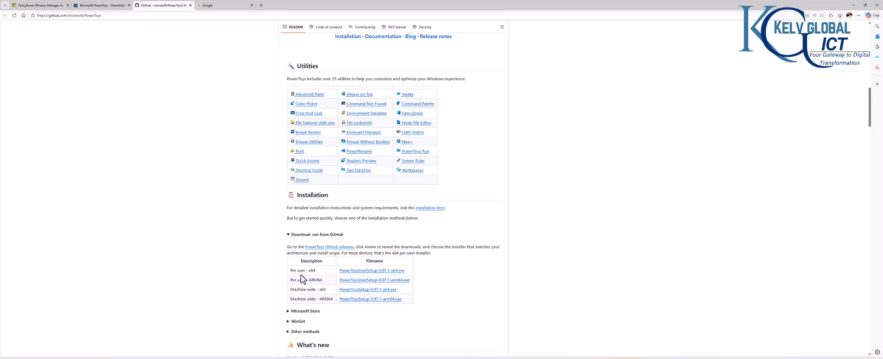
Step: Download the Microsoft PowerToys installer from its store web page, open it and install PowerToys
{"action": "left_click", "coordinate": [97, 5]}
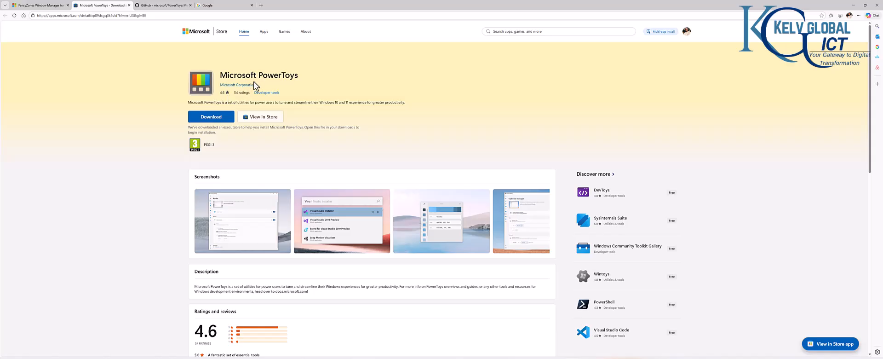
{"action": "left_click", "coordinate": [217, 117]}
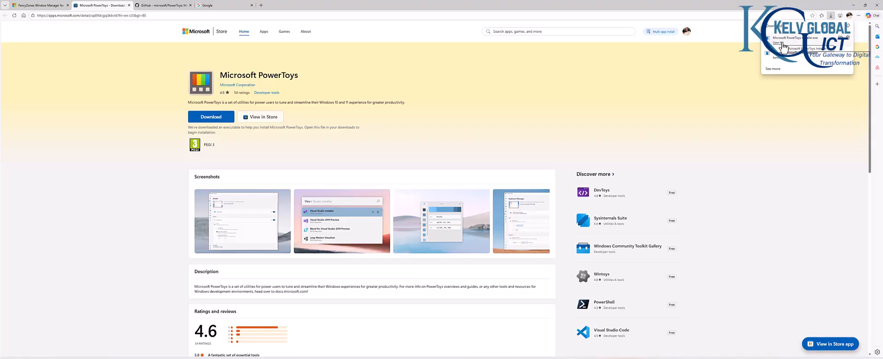
{"action": "left_click", "coordinate": [779, 44]}
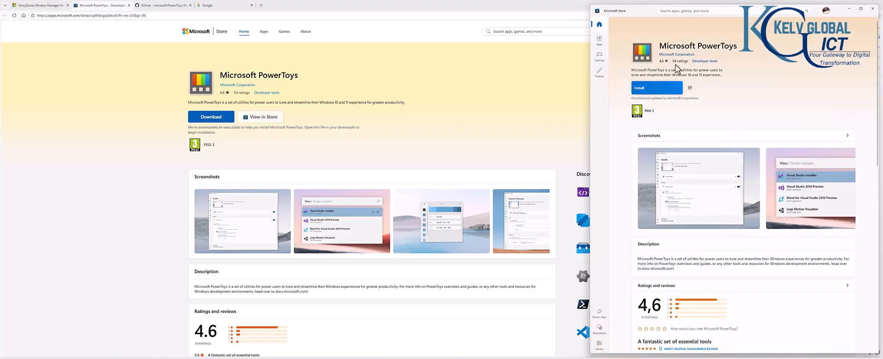
{"action": "left_click", "coordinate": [667, 87]}
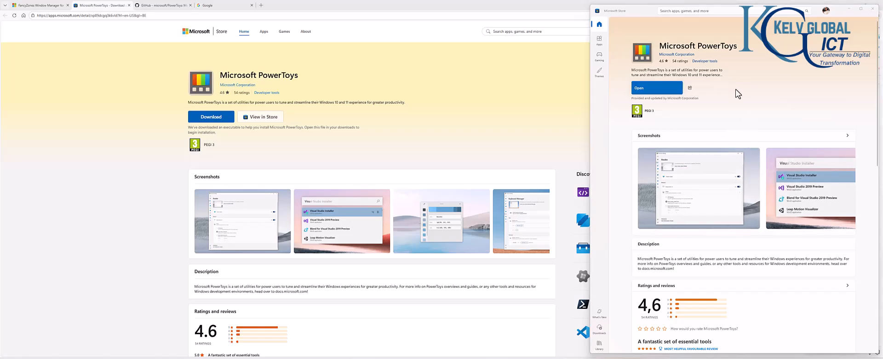
Step: Launch the installed PowerToys, maximize its settings window and go through the FancyZones settings
{"action": "left_click", "coordinate": [648, 87]}
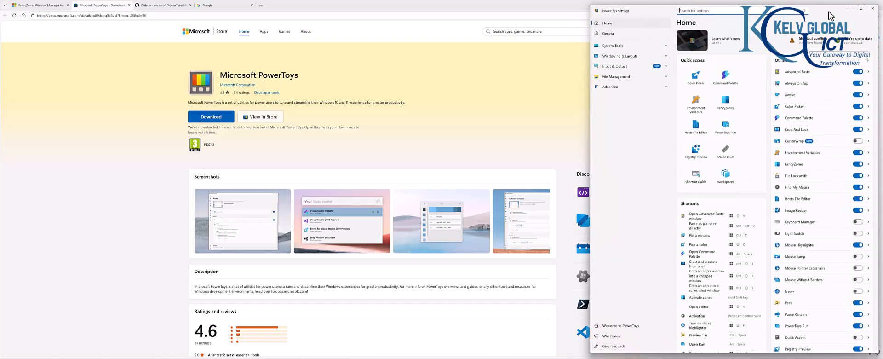
{"action": "left_click", "coordinate": [861, 9]}
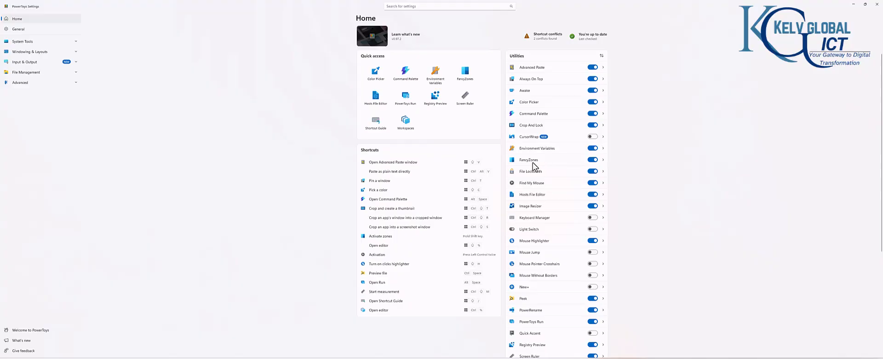
{"action": "left_click", "coordinate": [528, 161]}
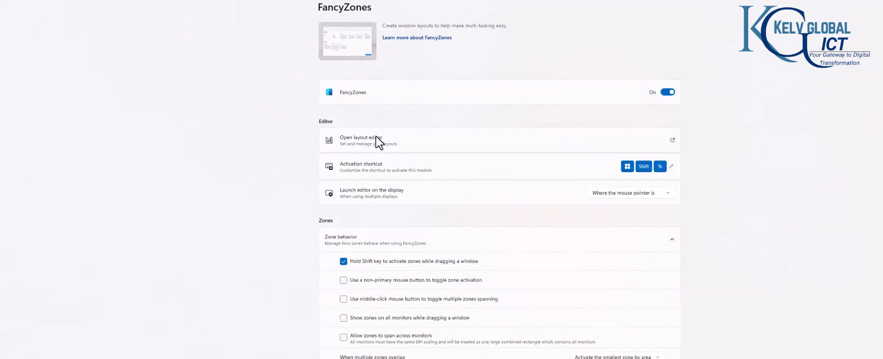
{"action": "scroll", "coordinate": [369, 257], "scroll_direction": "down", "scroll_amount": 5}
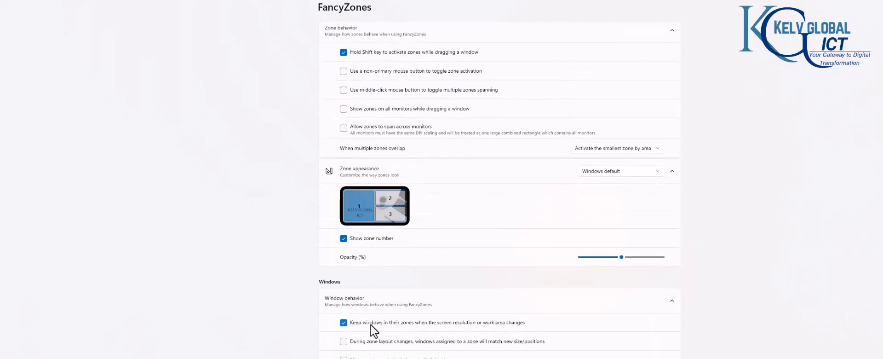
{"action": "scroll", "coordinate": [375, 322], "scroll_direction": "up", "scroll_amount": 2}
{"action": "scroll", "coordinate": [391, 254], "scroll_direction": "up", "scroll_amount": 3}
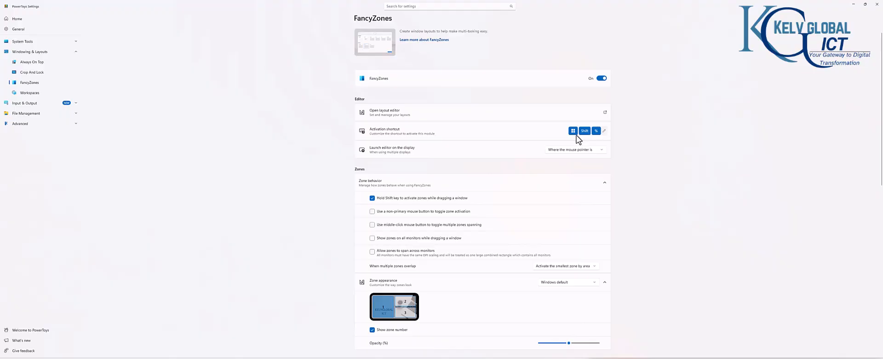
Step: Create and save a three-column grid layout in the FancyZones editor, named with the account owner's first name plus 1
{"action": "key", "text": "super+shift+grave"}
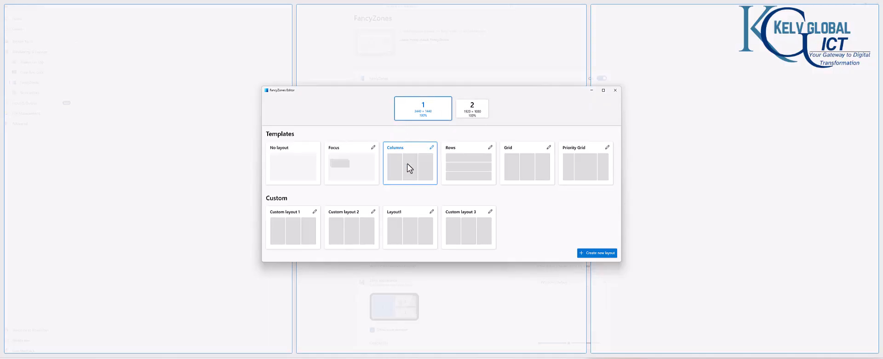
{"action": "left_click", "coordinate": [596, 252]}
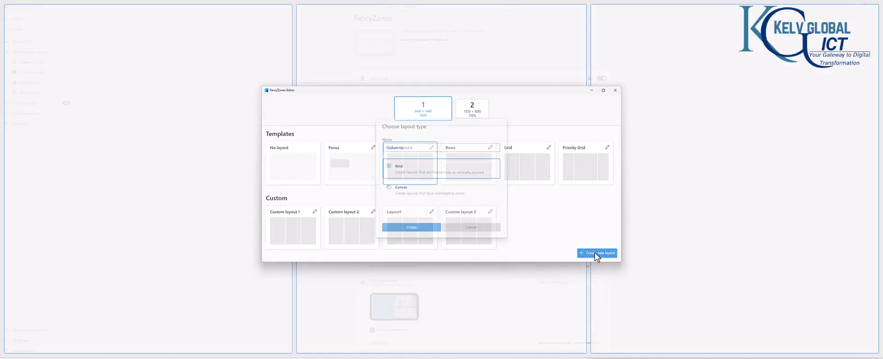
{"action": "left_click_drag", "start_coordinate": [424, 147], "coordinate": [338, 149]}
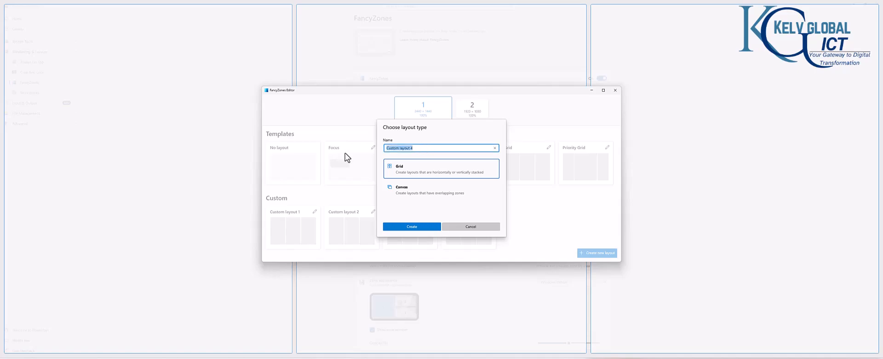
{"action": "type", "text": "Kelvin1"}
{"action": "left_click", "coordinate": [411, 226]}
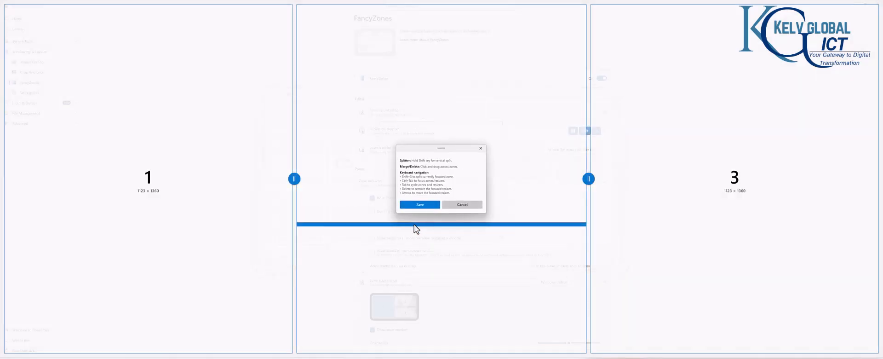
{"action": "left_click", "coordinate": [420, 205]}
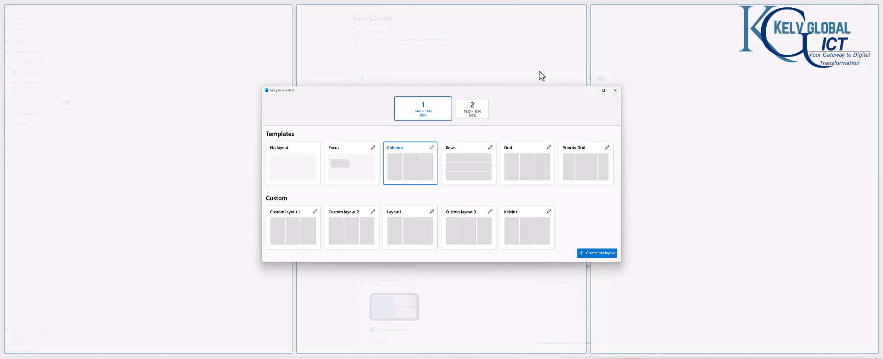
{"action": "left_click", "coordinate": [616, 90]}
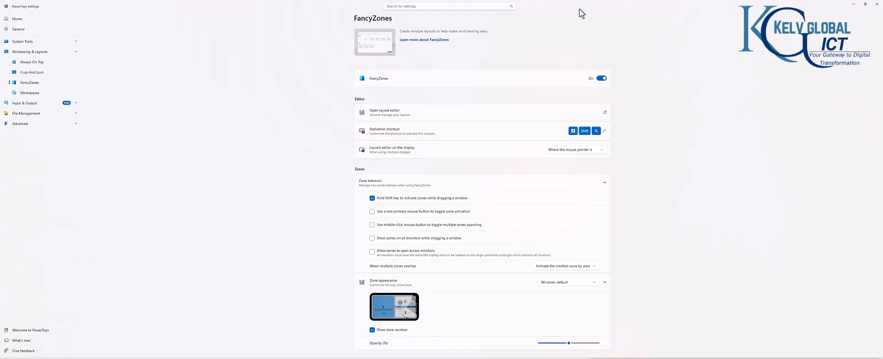
Step: Snap the system Settings, browser and PowerToys Settings windows into zones 1, 2 and 3 respectively
{"action": "left_click_drag", "start_coordinate": [595, 5], "coordinate": [773, 20]}
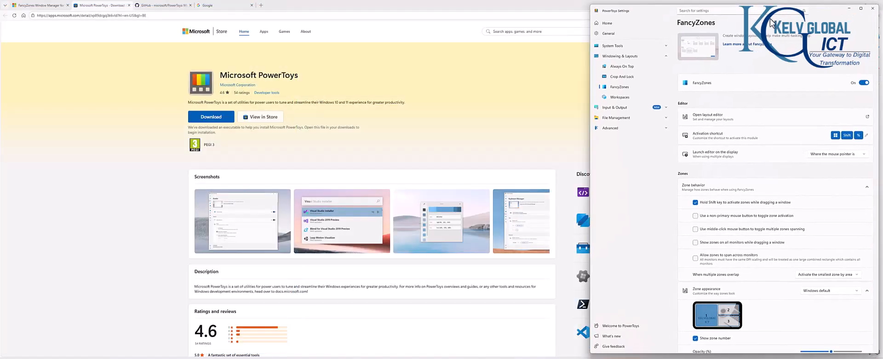
{"action": "left_click", "coordinate": [424, 5]}
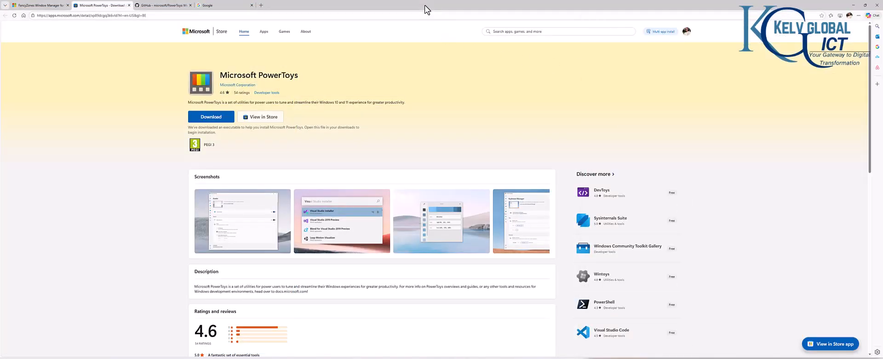
{"action": "left_click_drag", "start_coordinate": [425, 6], "coordinate": [434, 23]}
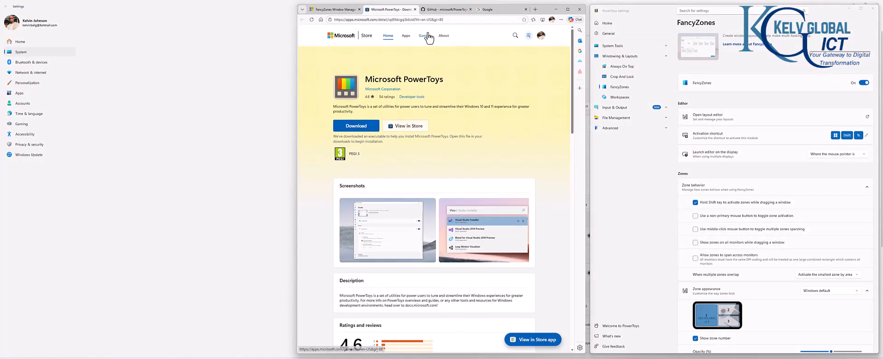
{"action": "double_click", "coordinate": [217, 5]}
{"action": "left_click_drag", "start_coordinate": [218, 5], "coordinate": [145, 37]}
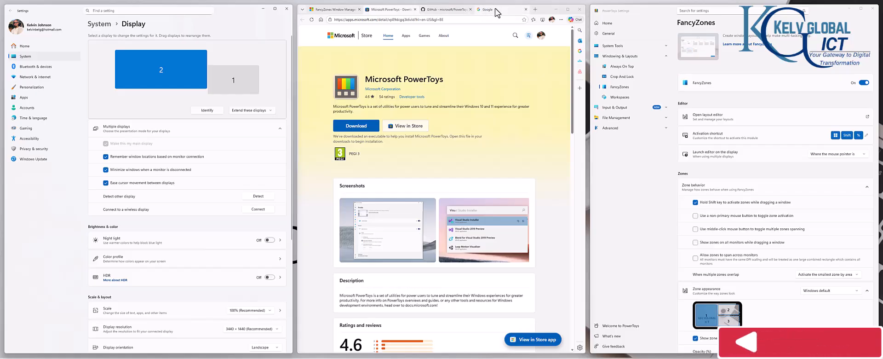
Step: Detach the Google tab into its own browser window and snap it into zone 2
{"action": "left_click_drag", "start_coordinate": [496, 9], "coordinate": [459, 73]}
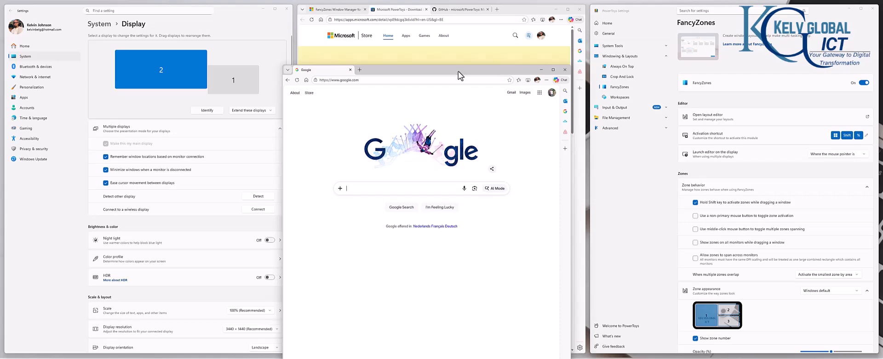
{"action": "left_click_drag", "start_coordinate": [459, 71], "coordinate": [468, 15]}
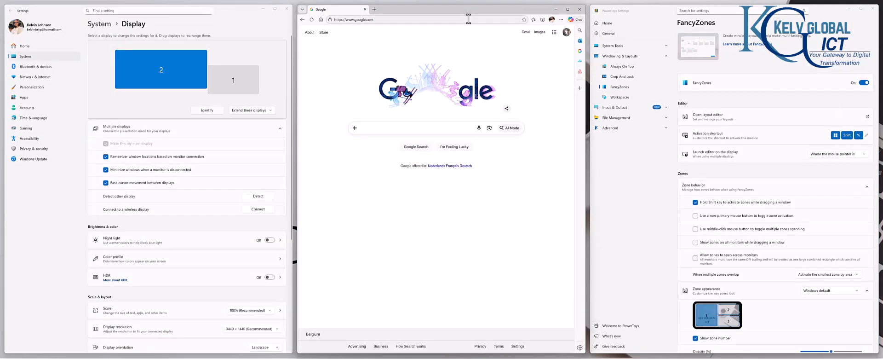
Step: Close the PowerToys Settings window, then maximize the Microsoft Store window and snap it back into zone 3
{"action": "left_click", "coordinate": [621, 358]}
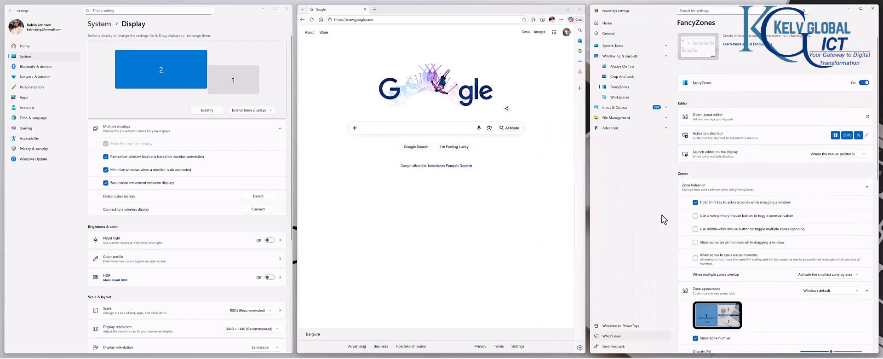
{"action": "left_click", "coordinate": [873, 9]}
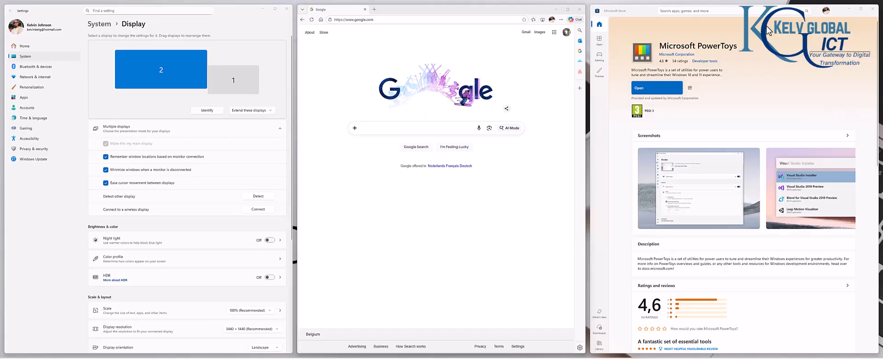
{"action": "left_click", "coordinate": [860, 8]}
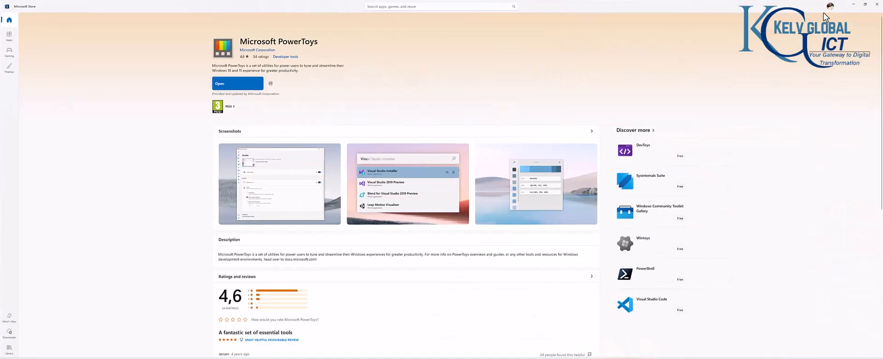
{"action": "left_click_drag", "start_coordinate": [625, 9], "coordinate": [796, 25]}
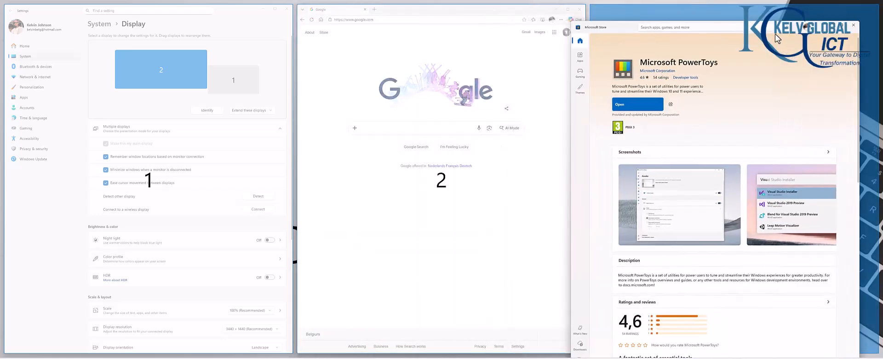